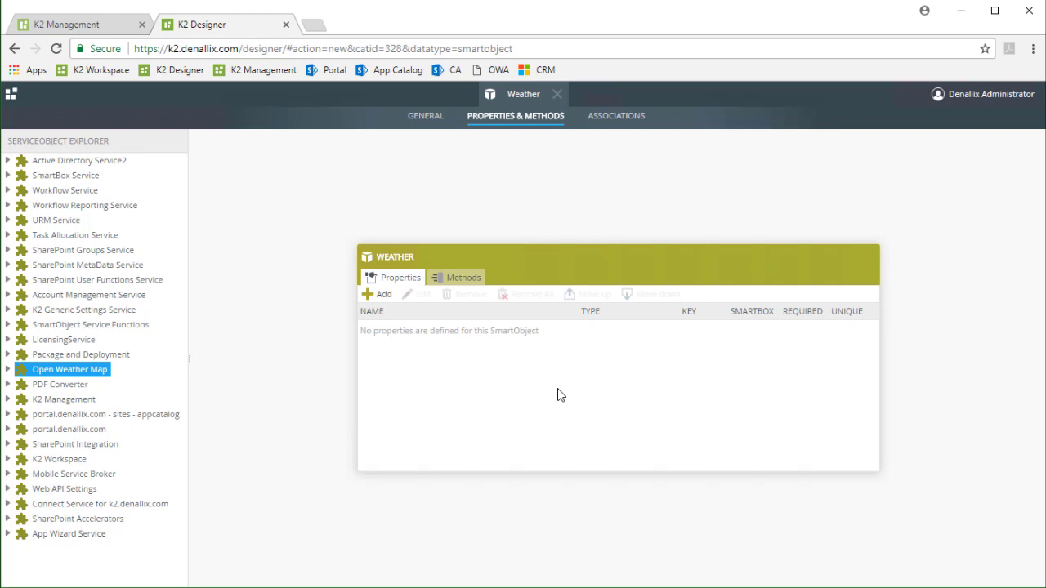
Step: Add a method to the Weather SmartObject based on Open Weather Map's Get_weather method from the Weather object type
left_click(459, 280)
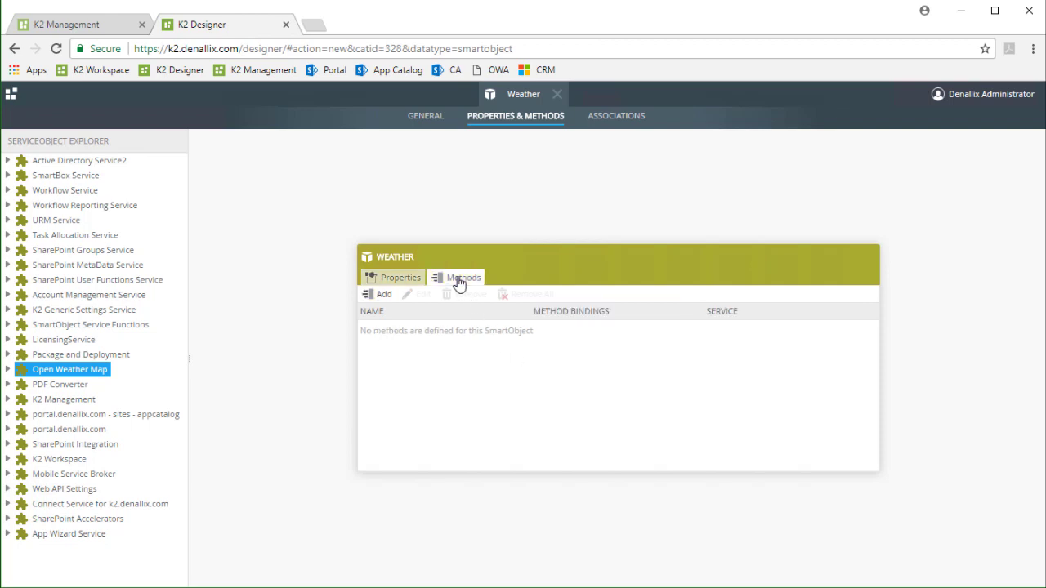
left_click(384, 295)
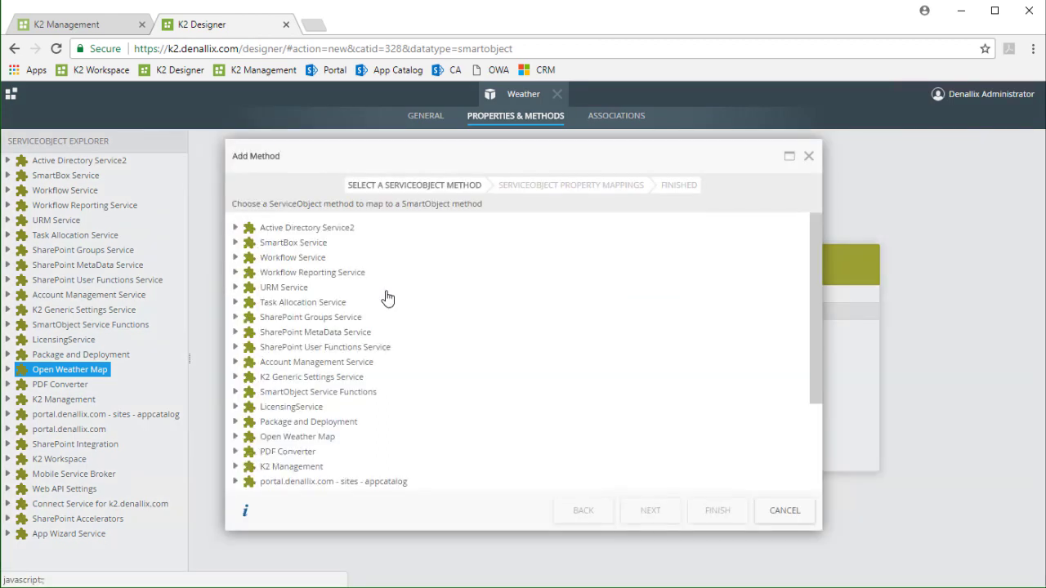
left_click(235, 437)
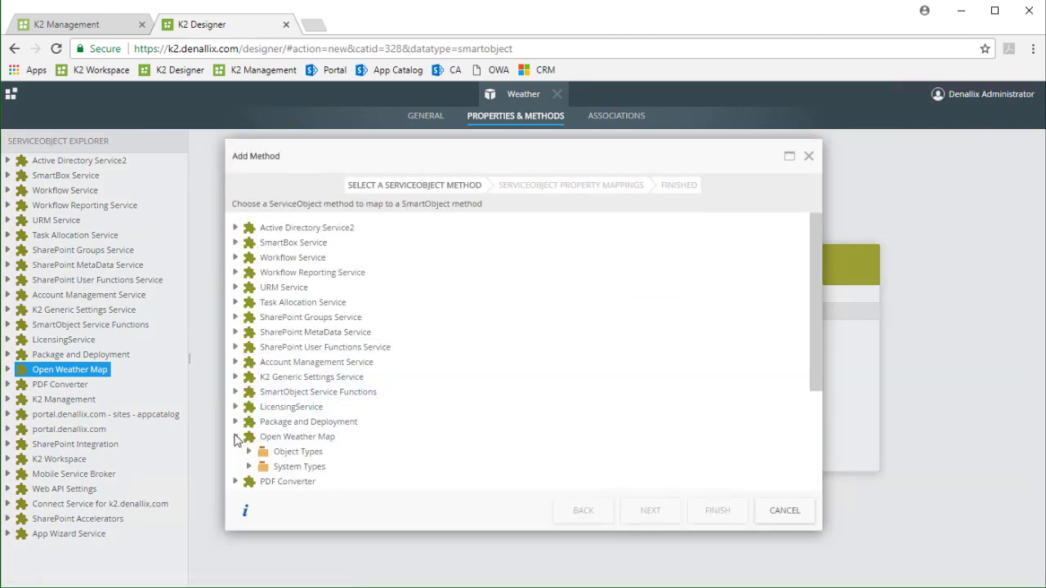
left_click(249, 452)
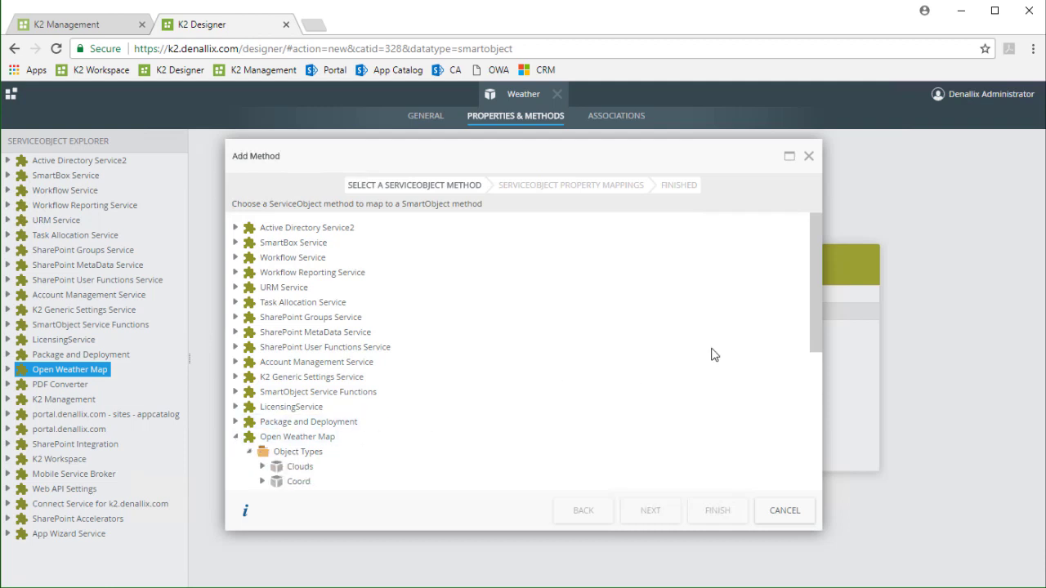
left_click_drag(817, 283, 833, 376)
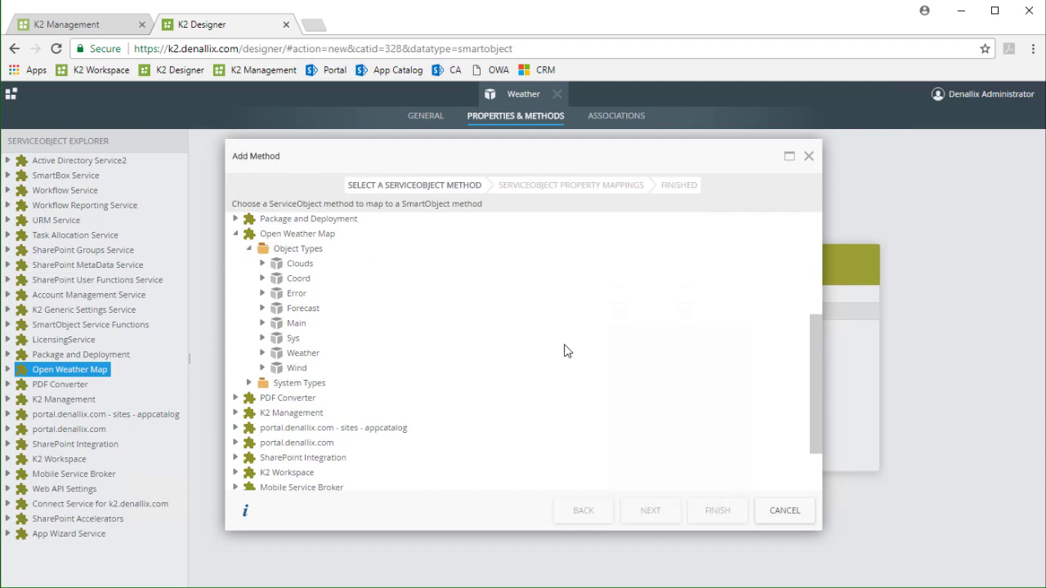
left_click(263, 354)
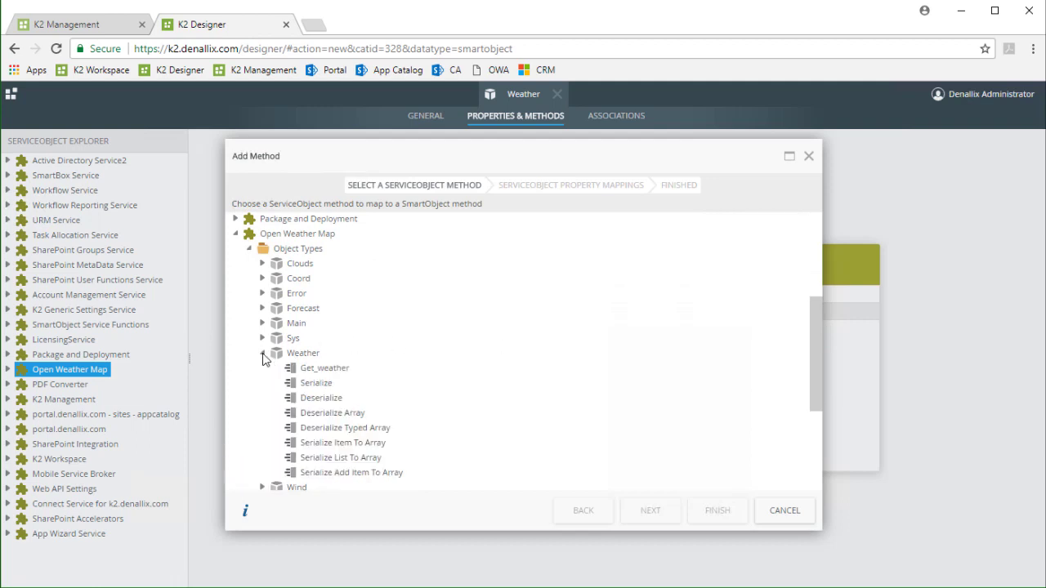
left_click(327, 371)
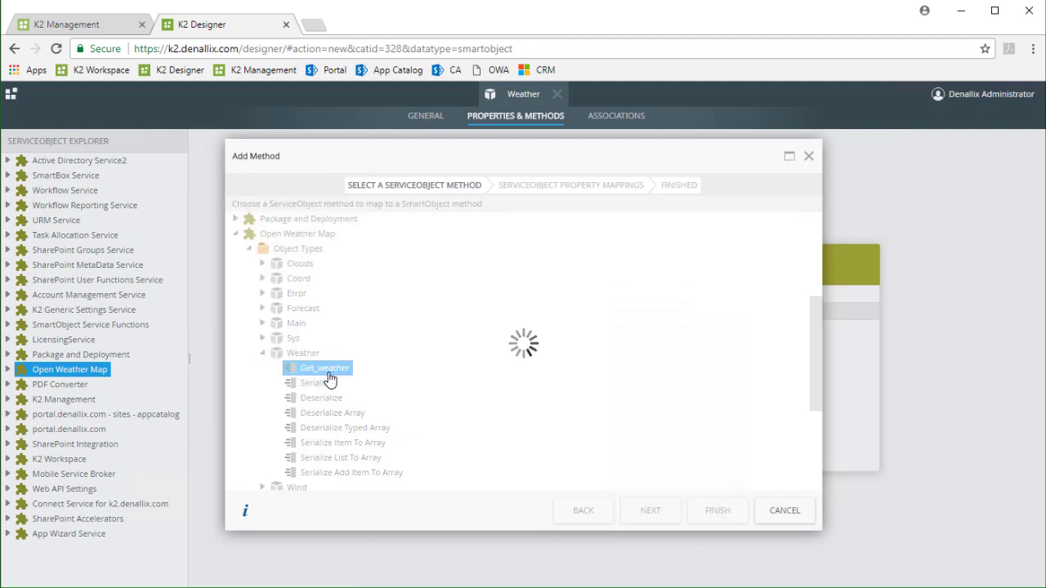
left_click(650, 510)
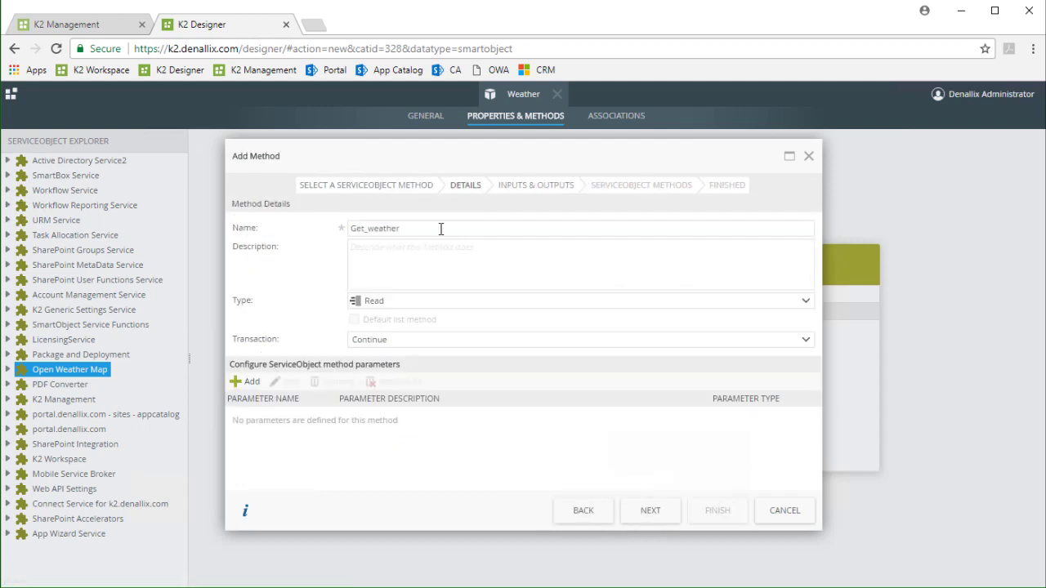
Step: Name the new method Get Current Weather and continue to its inputs and outputs
left_click_drag(443, 229, 296, 233)
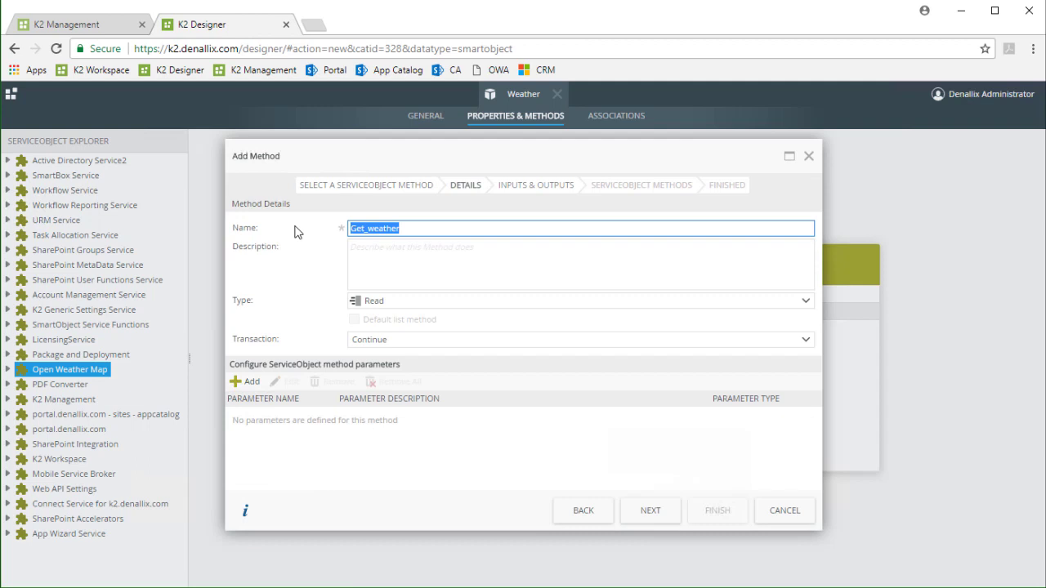
type("Get Current Weather")
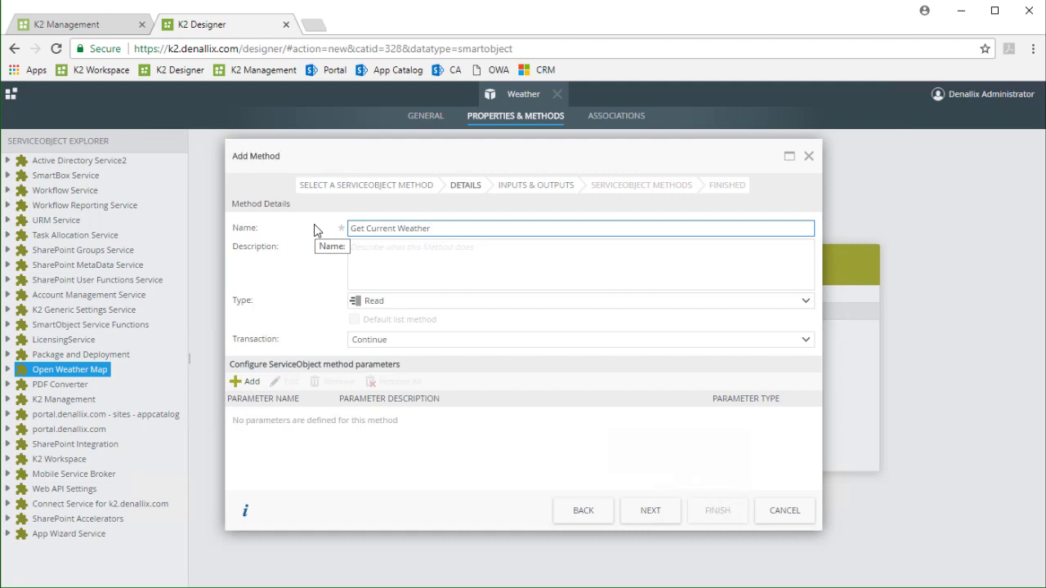
left_click(650, 510)
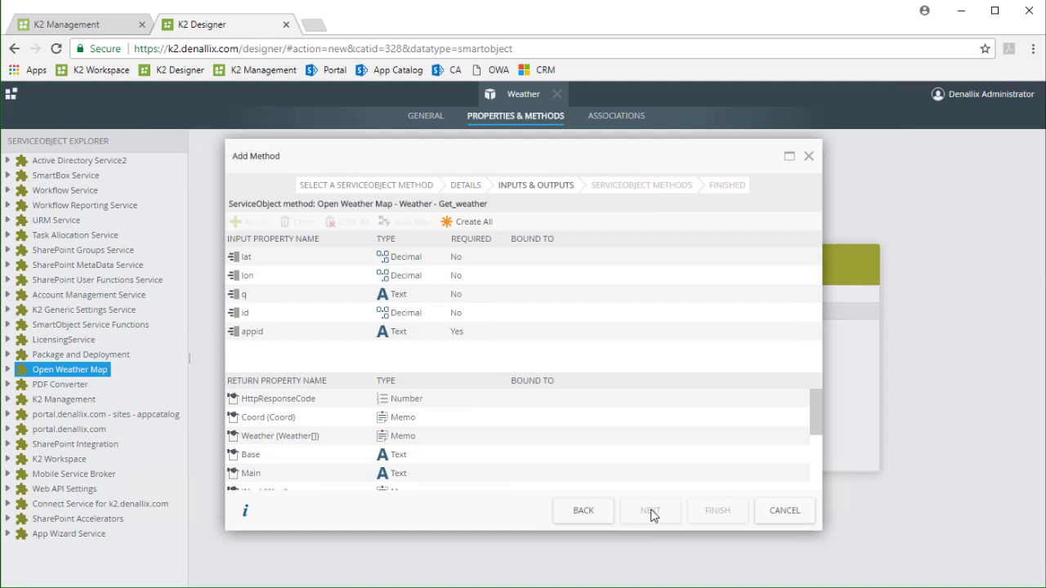
Step: Create bindings for all Get_weather inputs and return properties, but clear those of Sys, Id, Name and Cod
left_click(491, 231)
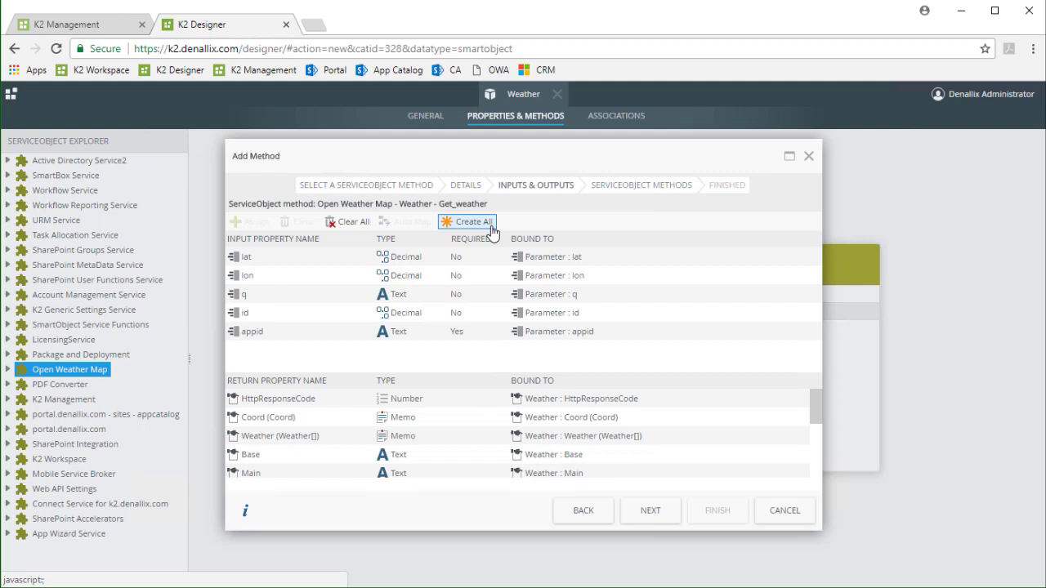
left_click_drag(816, 396, 817, 448)
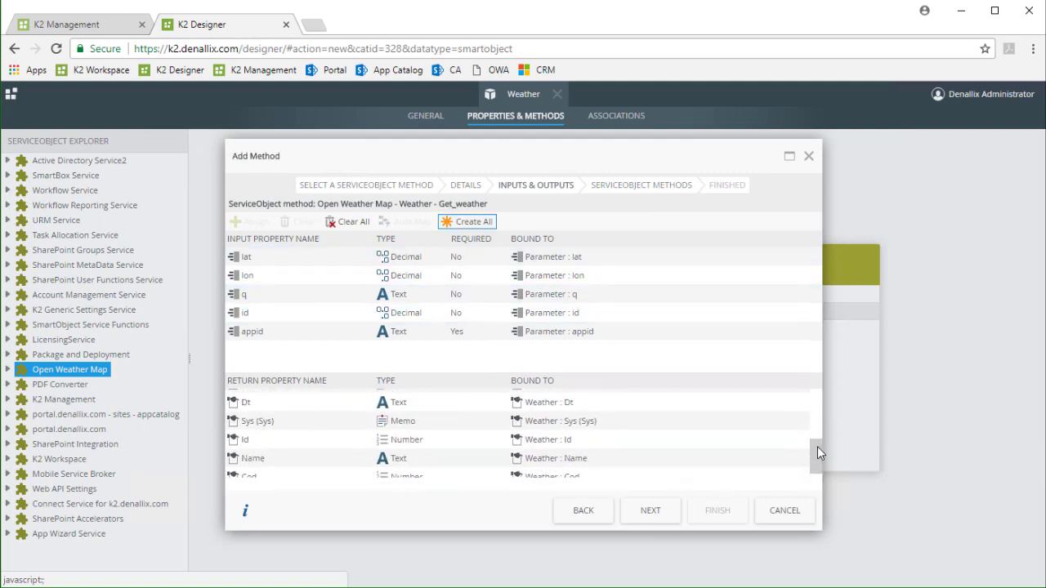
left_click(339, 421)
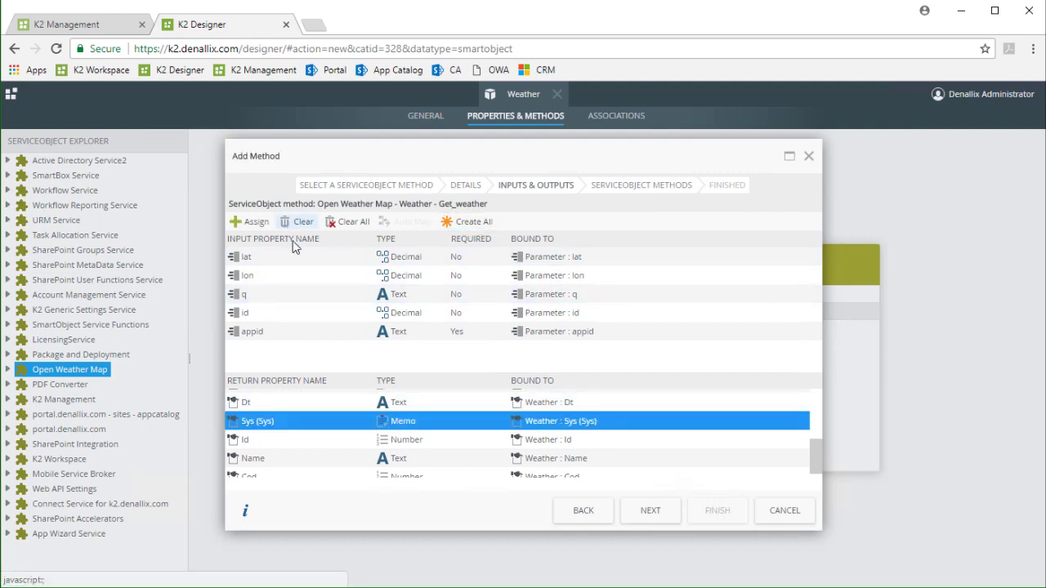
left_click(299, 221)
left_click(558, 374)
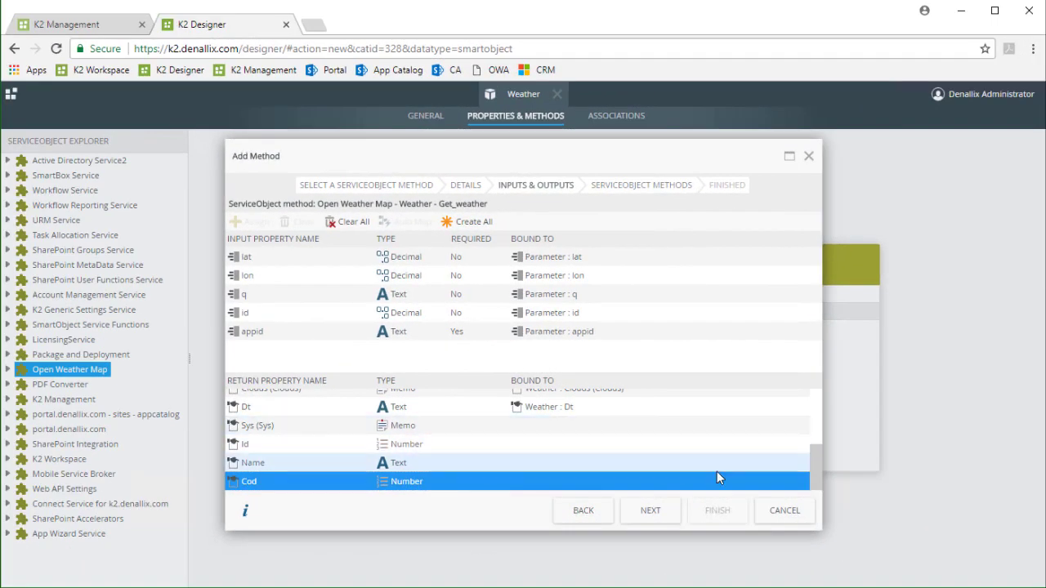
left_click_drag(814, 467, 814, 408)
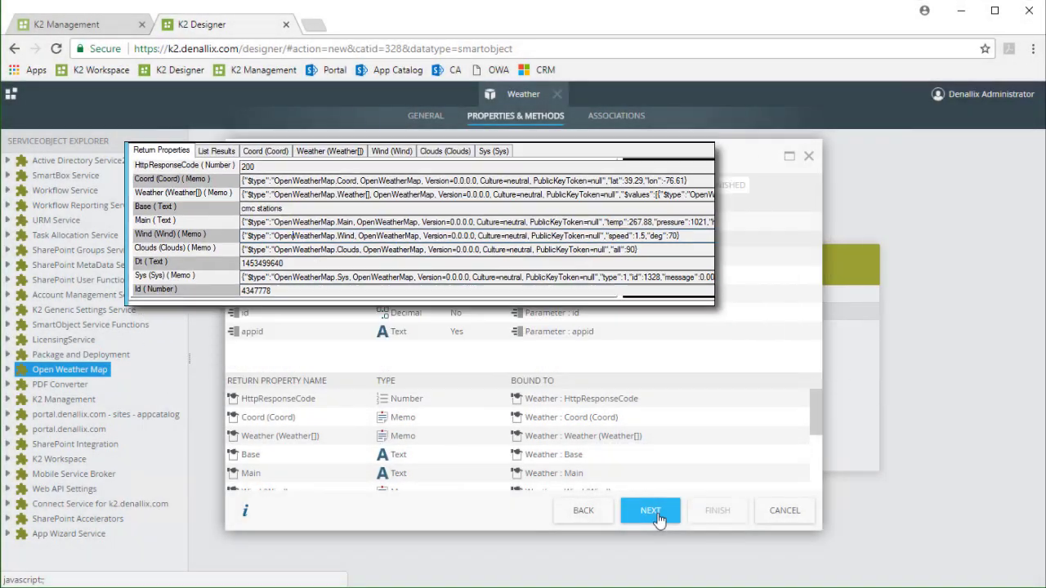
left_click(653, 515)
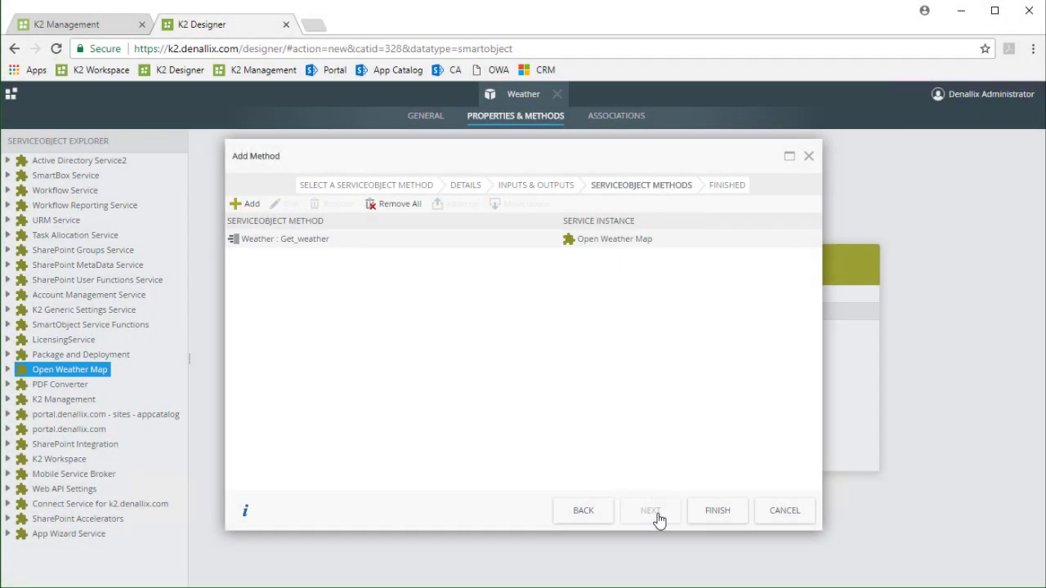
Step: Add a second ServiceObject method binding using Deserialize Typed Array from Open Weather Map's Weather object type
left_click(255, 207)
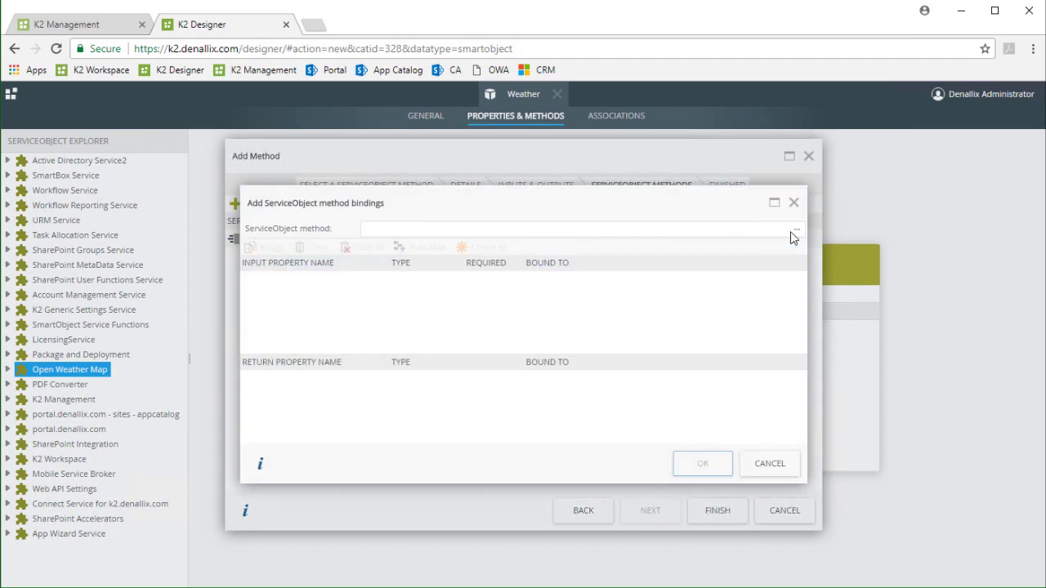
left_click(797, 233)
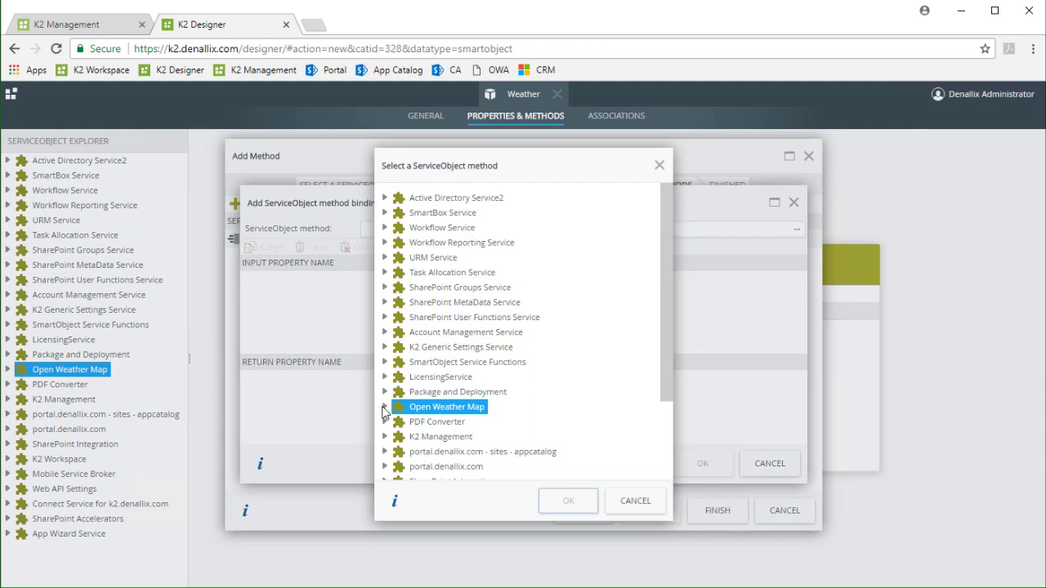
left_click(383, 407)
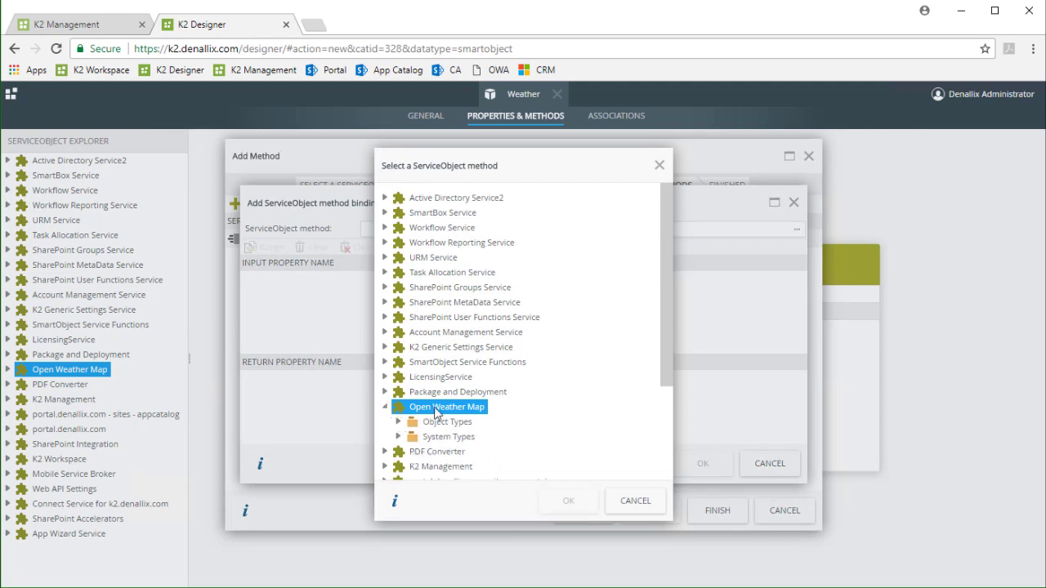
left_click(398, 422)
left_click_drag(665, 323, 604, 382)
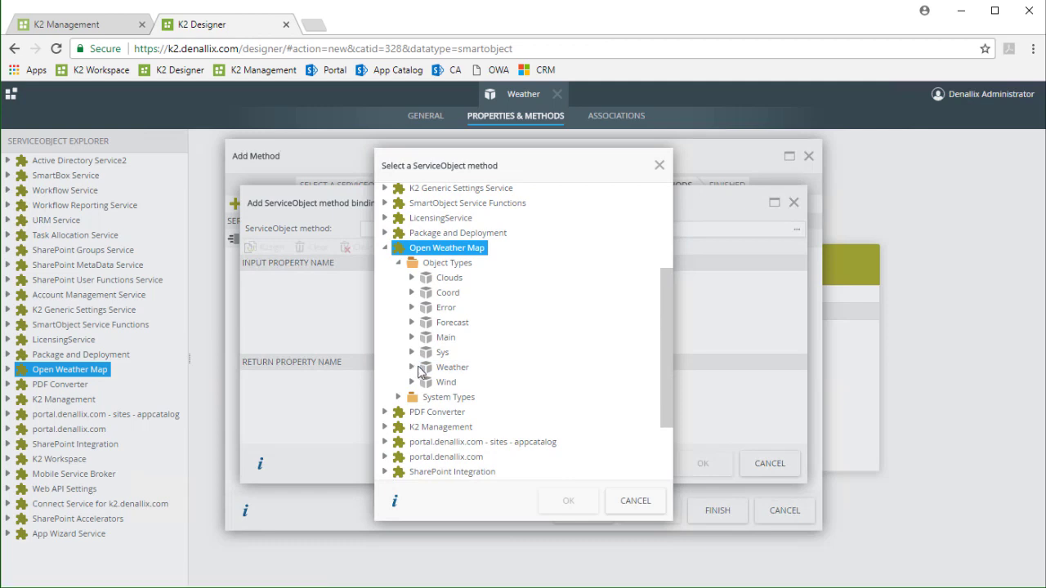
left_click(412, 368)
scroll(408, 374, "down", 2)
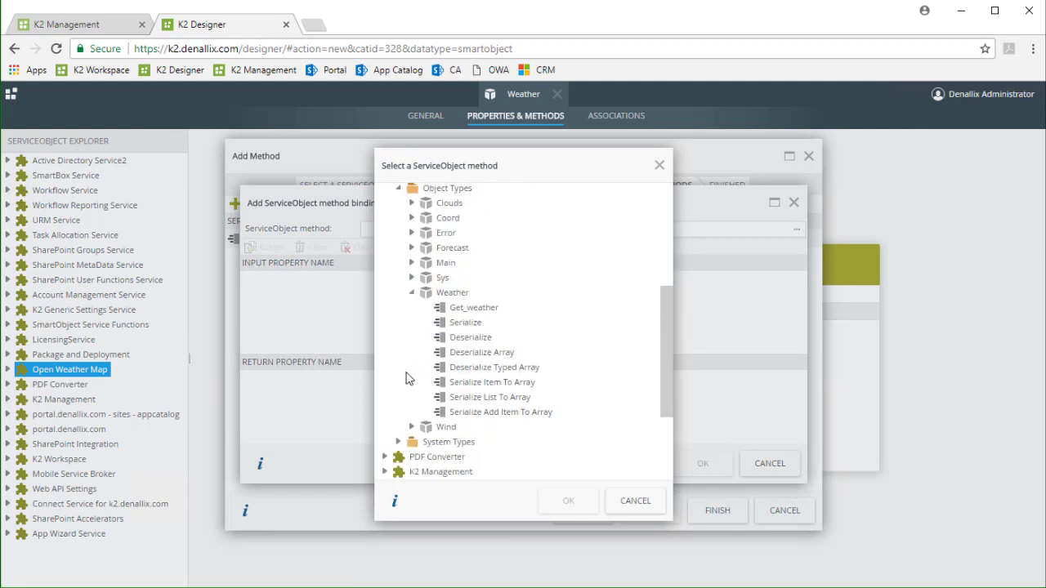
left_click(482, 375)
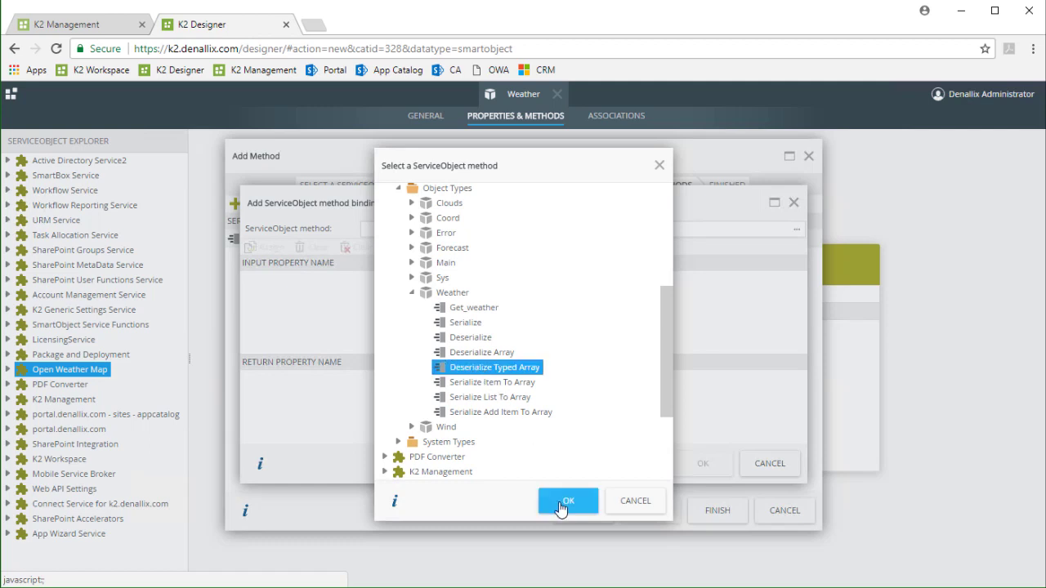
left_click(564, 502)
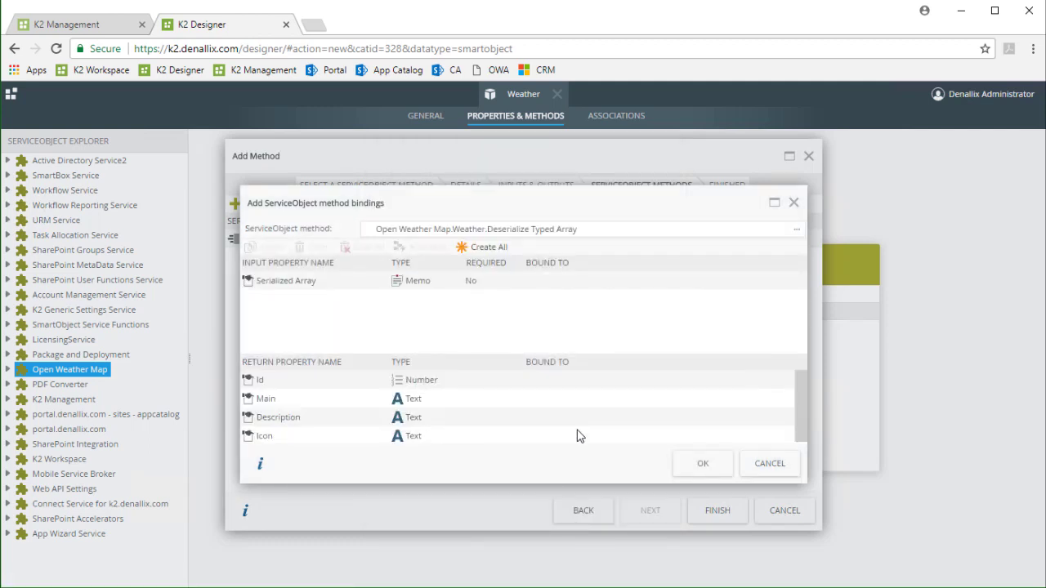
Step: Create bindings for all Deserialize Typed Array properties and map the Serialized Array input to the SmartObject property Weather (Weather[])
left_click(496, 249)
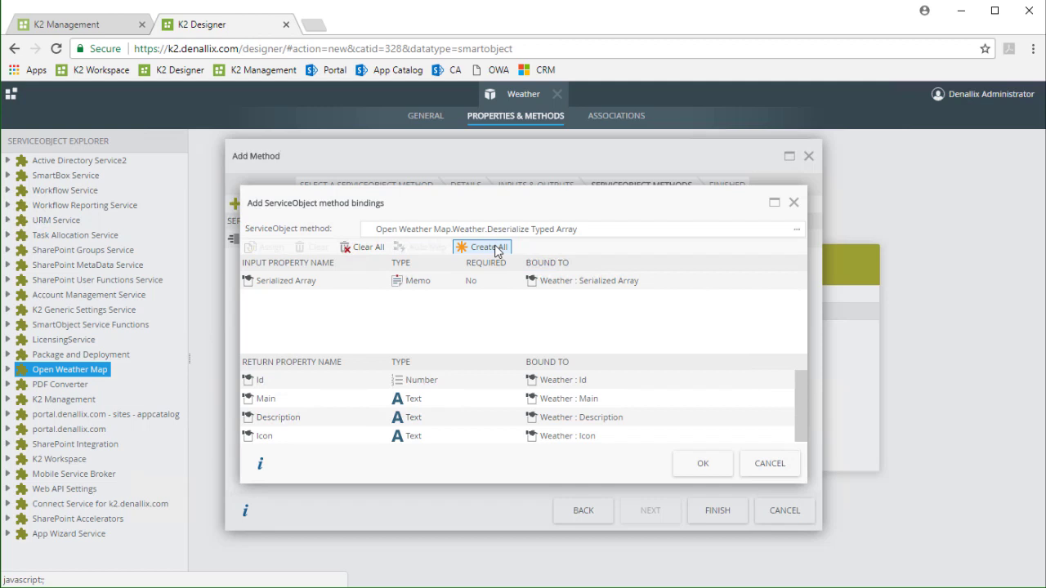
left_click(487, 285)
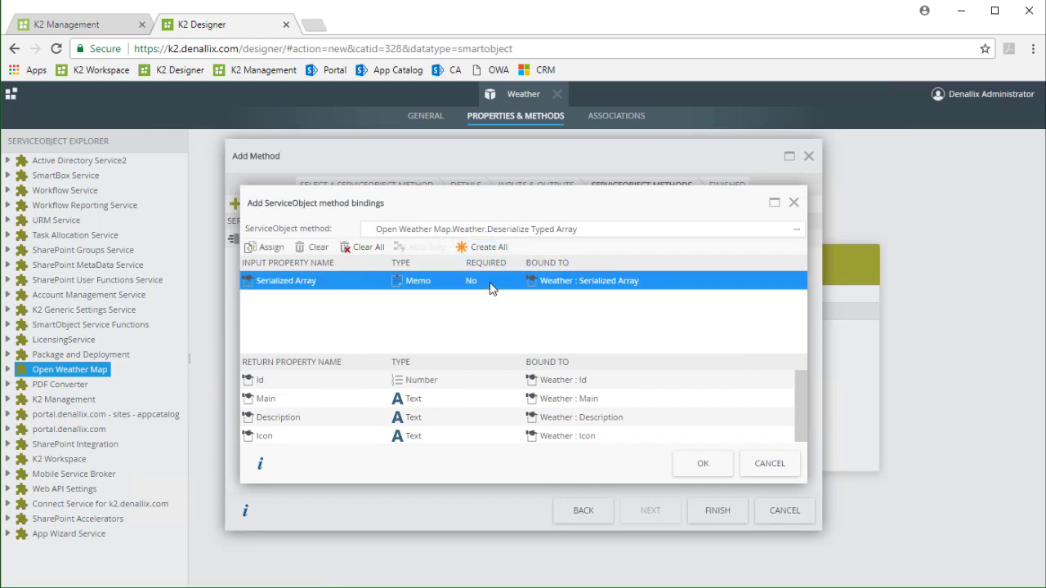
left_click(269, 256)
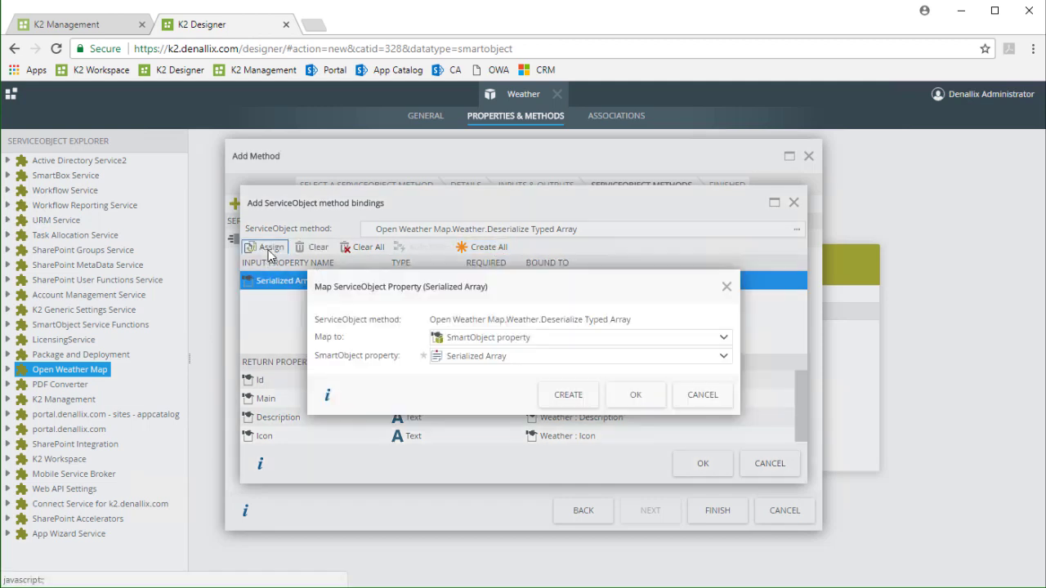
left_click(480, 360)
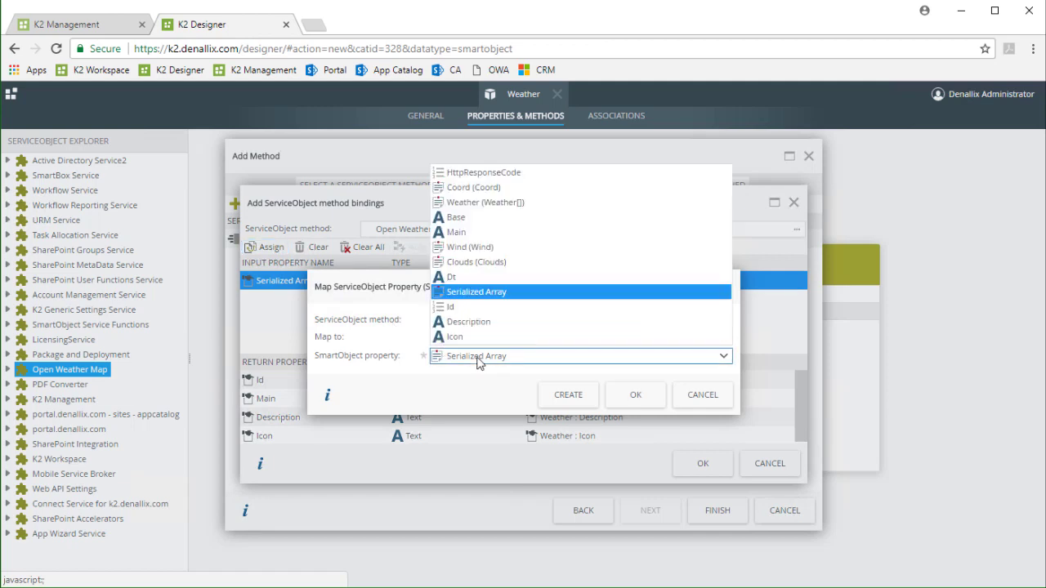
left_click(506, 203)
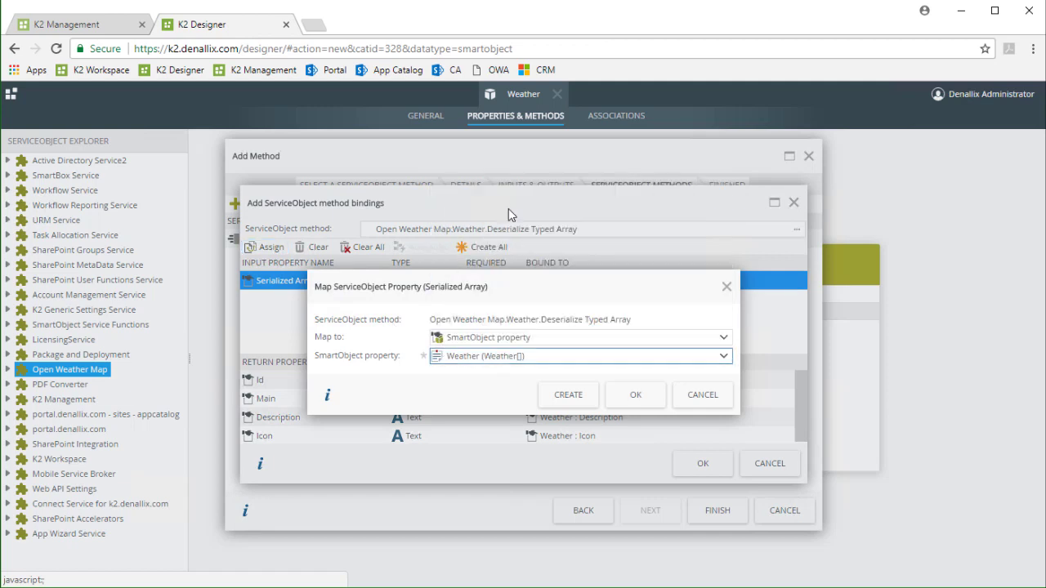
left_click(638, 396)
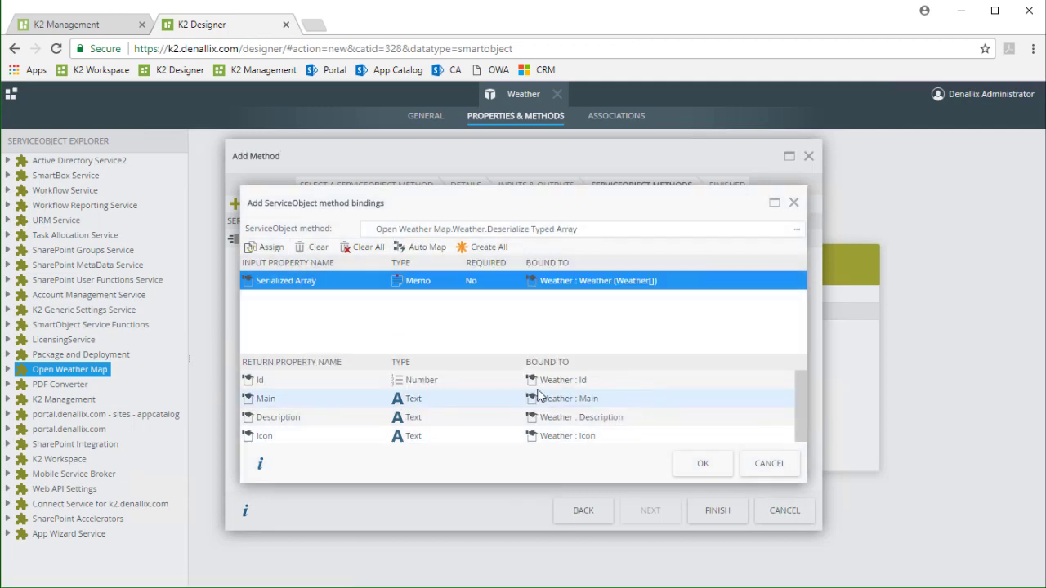
Step: Clear the Id and Main return property bindings of Deserialize Typed Array and accept the method bindings
left_click(435, 380)
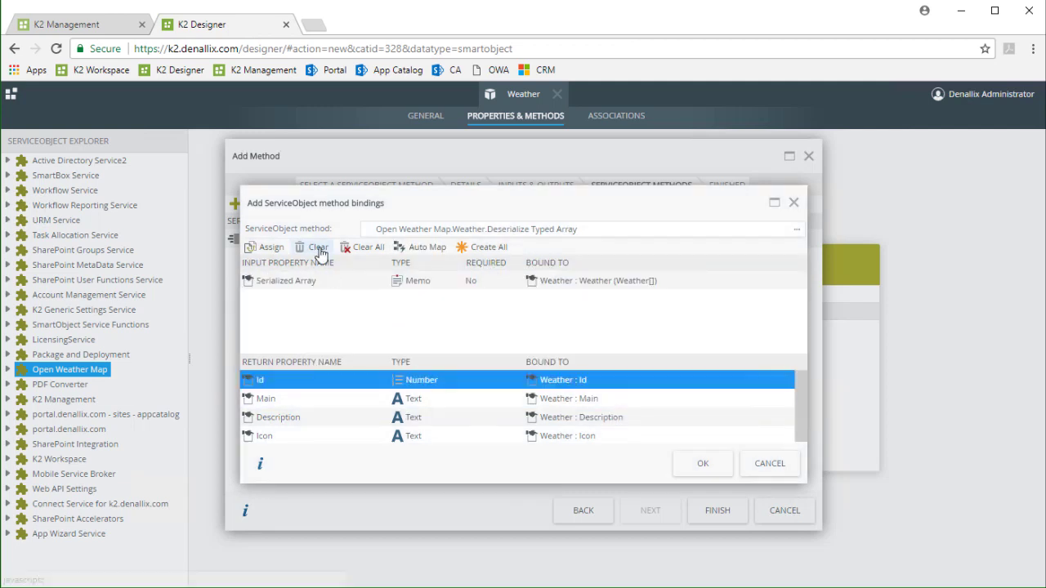
left_click(316, 247)
left_click(540, 375)
left_click(457, 400)
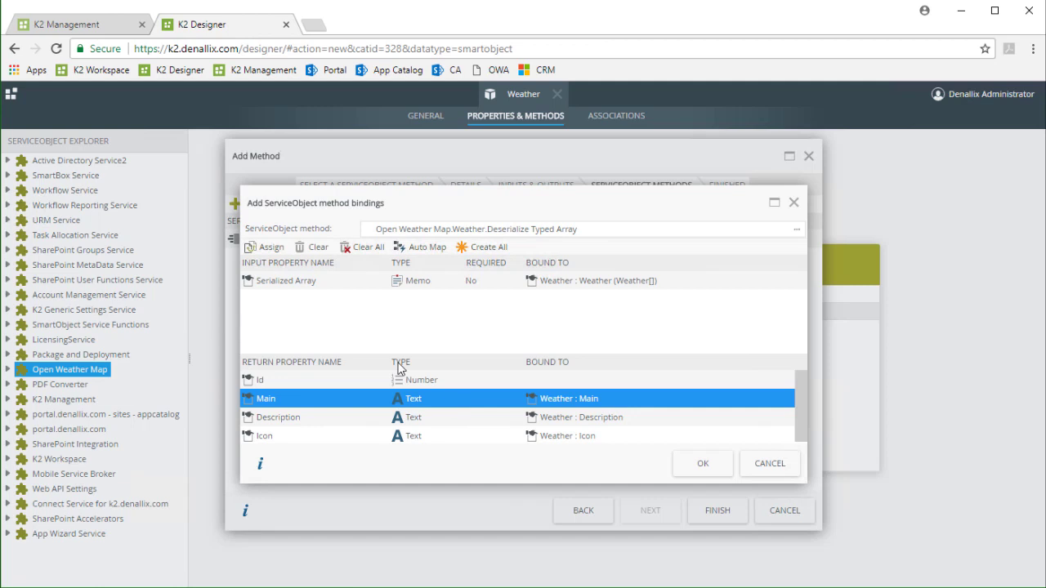
left_click(302, 250)
left_click(562, 369)
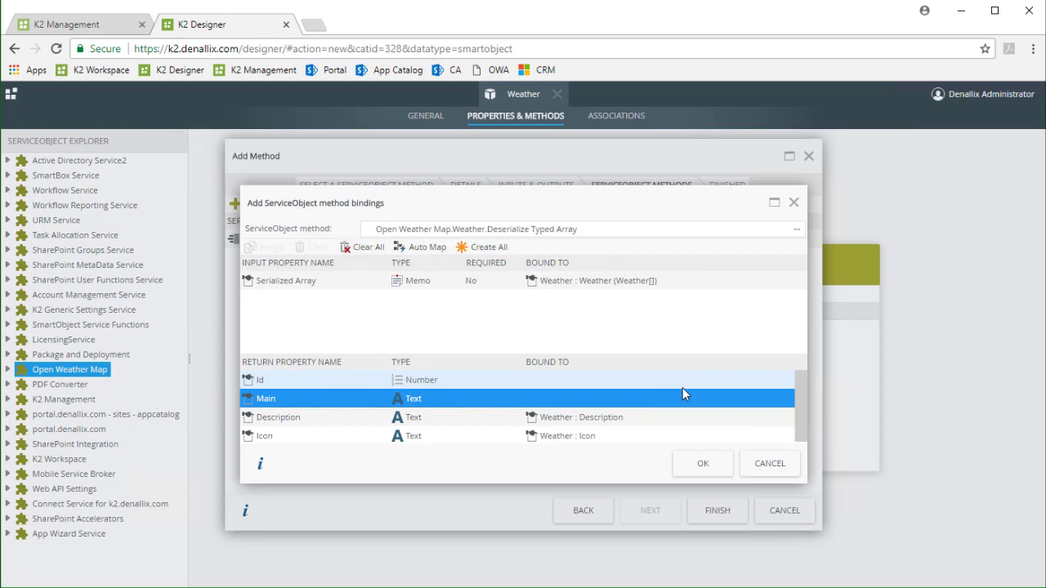
left_click(691, 463)
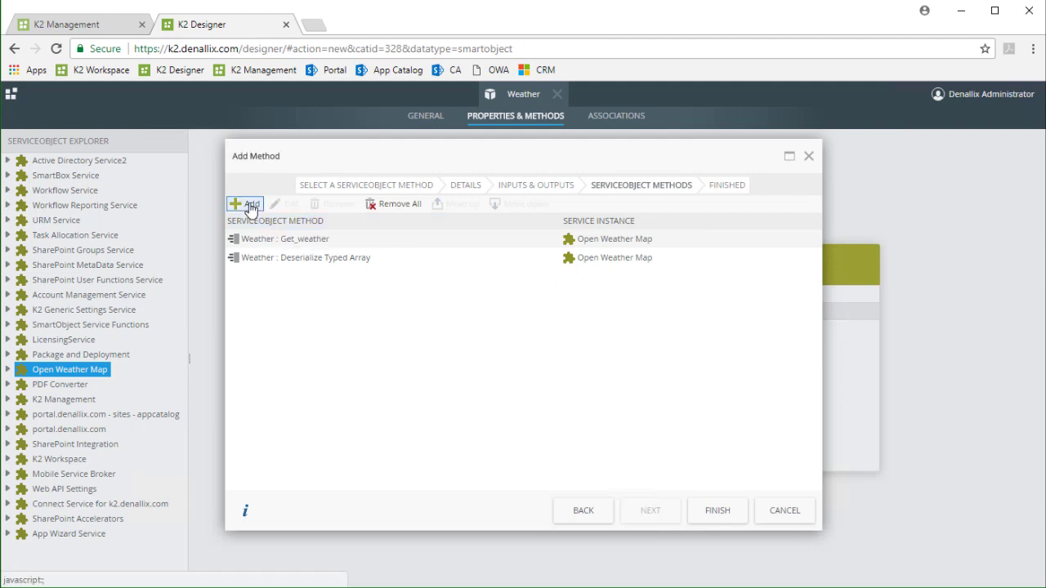
Step: Add a third ServiceObject method binding using Deserialize from Open Weather Map's Main object type
left_click(246, 204)
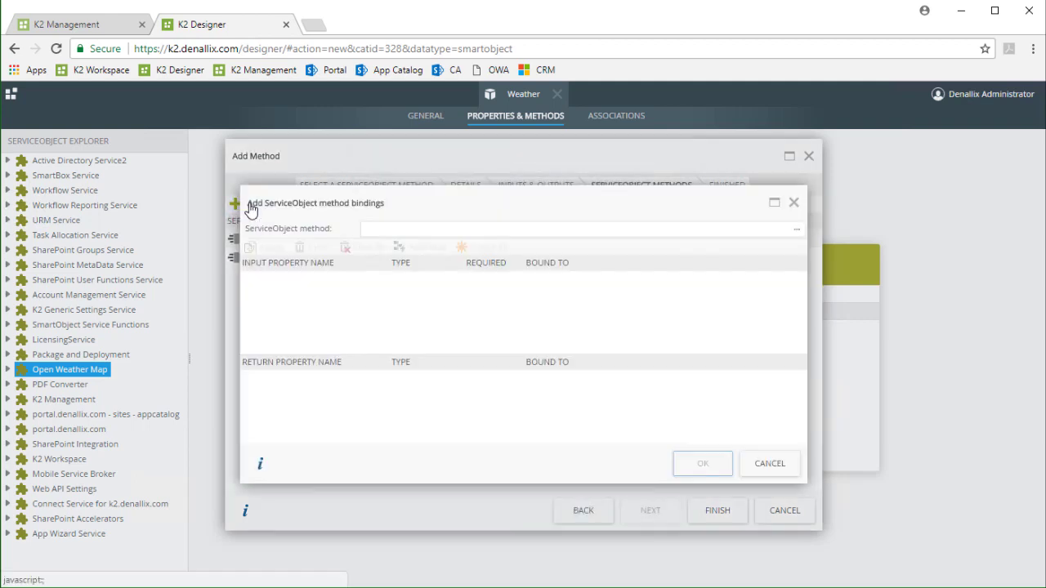
left_click(797, 232)
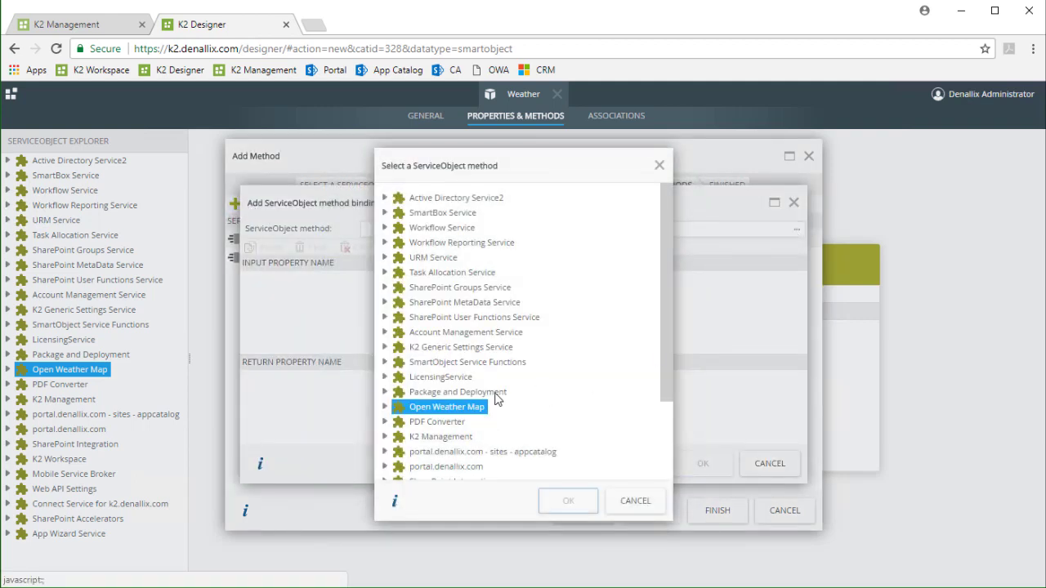
left_click(384, 407)
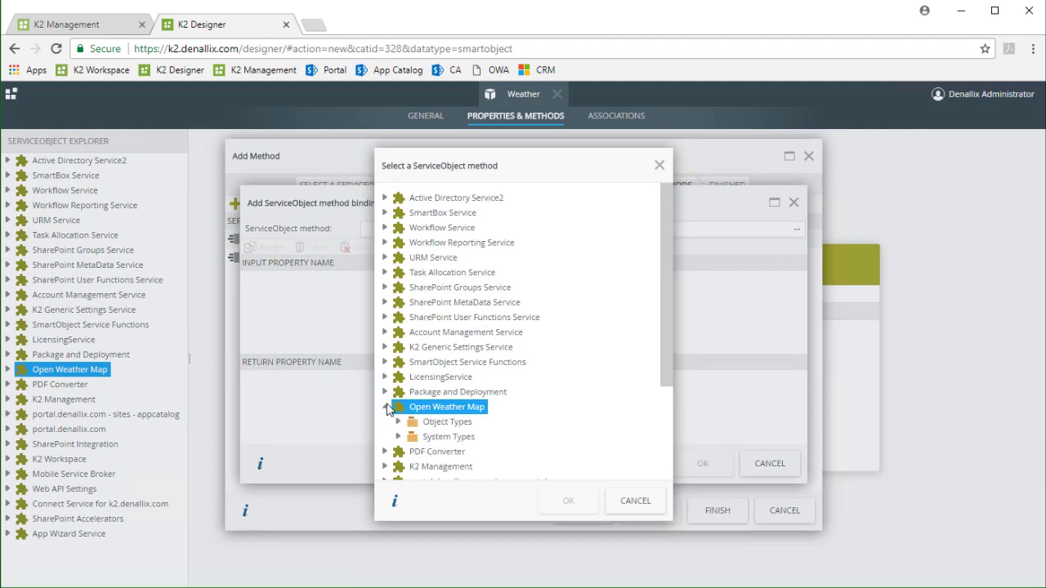
left_click(398, 422)
scroll(665, 352, "down", 1)
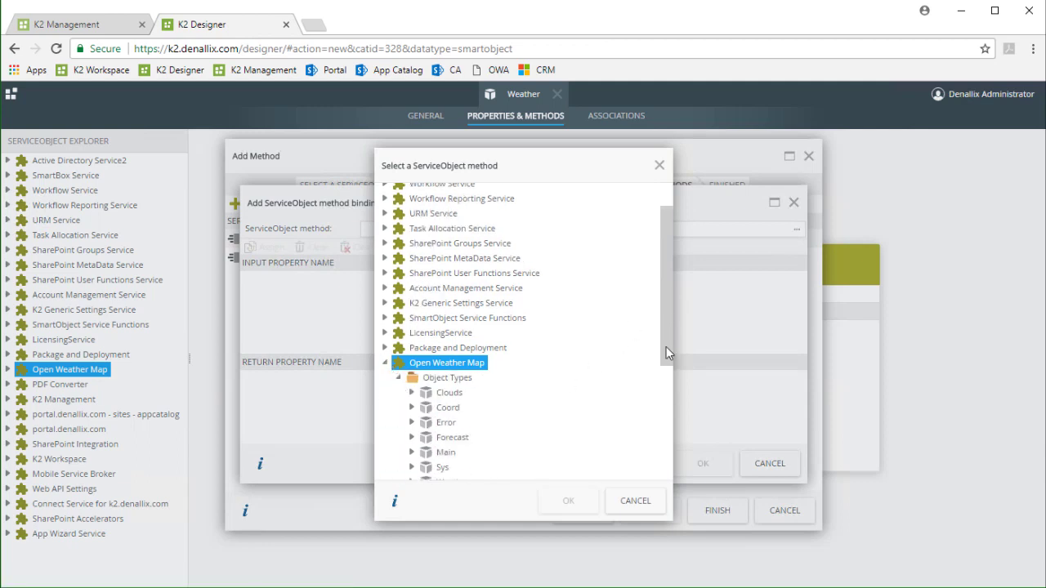
scroll(666, 351, "down", 3)
left_click(412, 328)
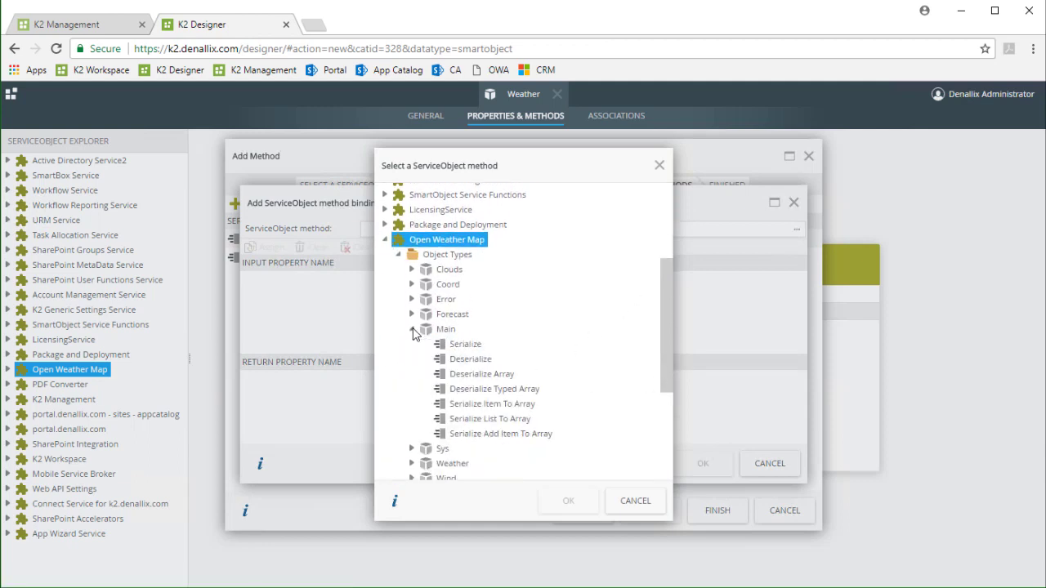
left_click(471, 360)
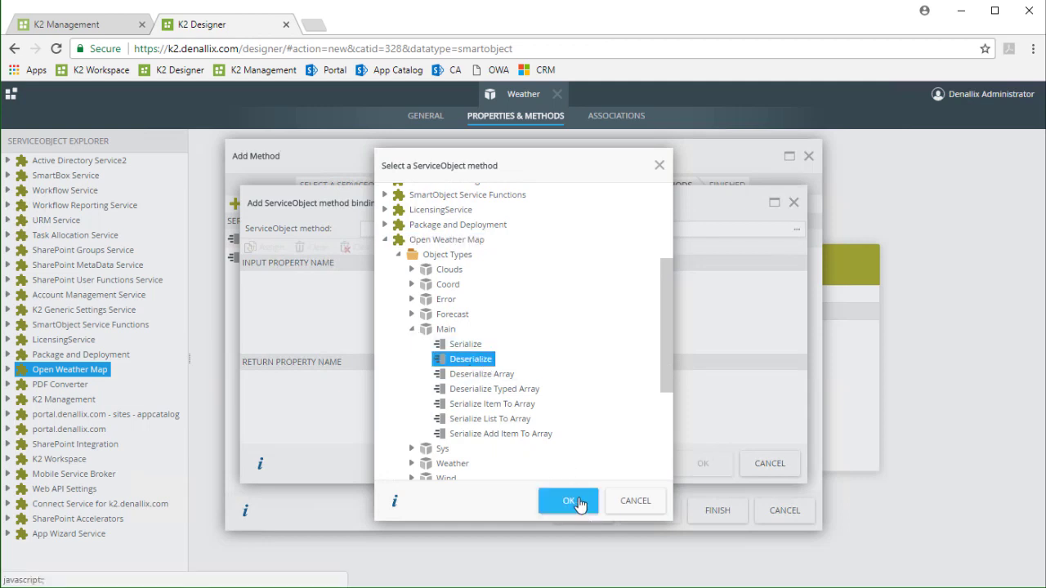
left_click(582, 505)
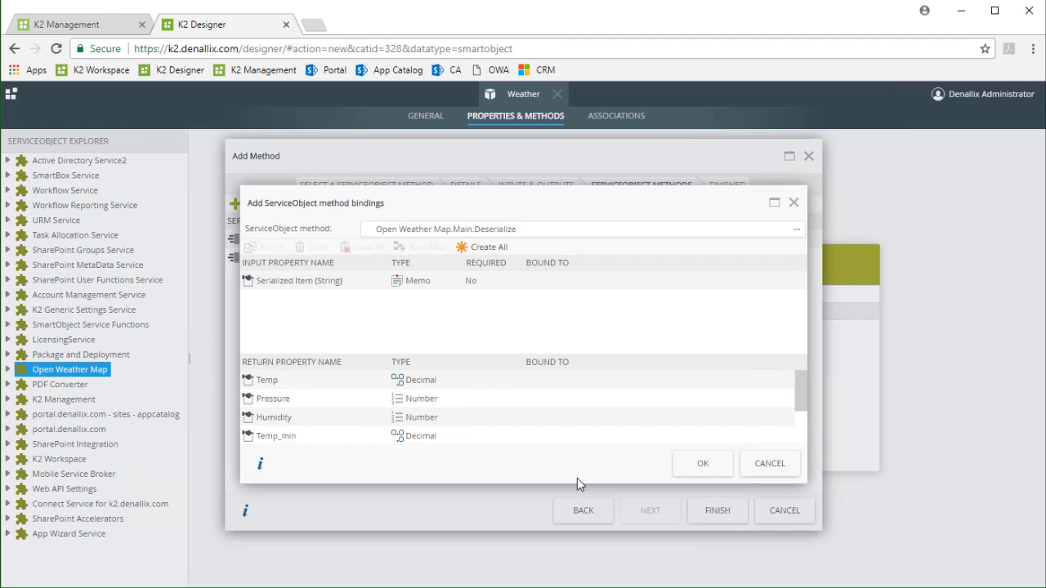
Step: Create bindings for all Deserialize properties, map the Serialized Item (String) input to the SmartObject property Main, and accept the method bindings
left_click(493, 254)
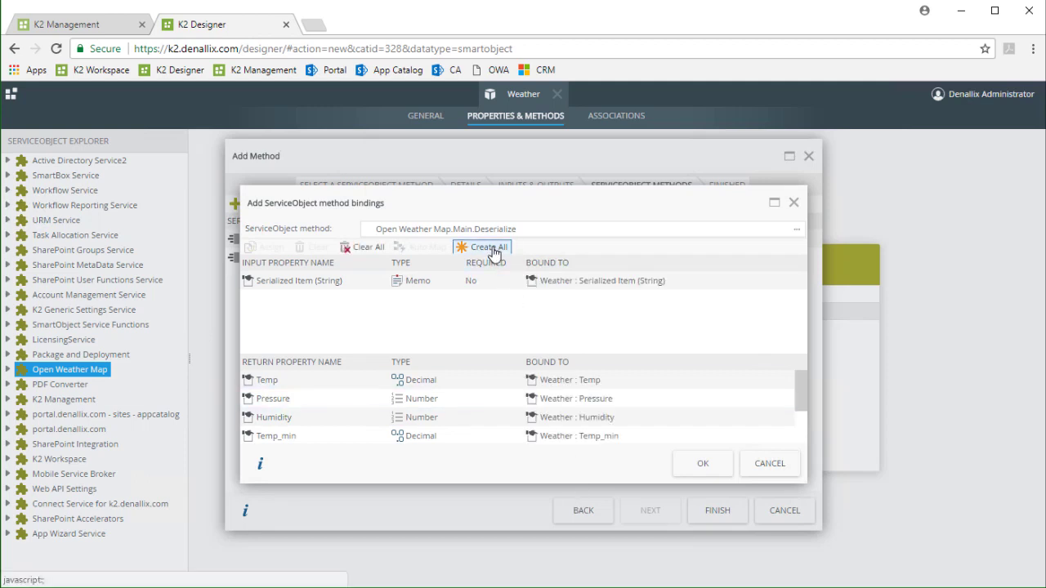
left_click(476, 288)
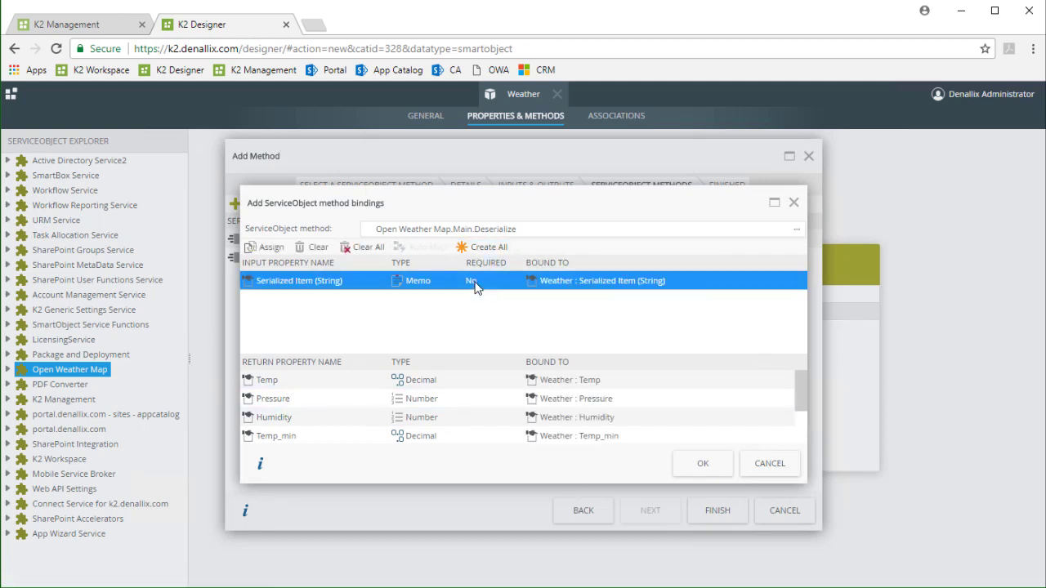
left_click(271, 249)
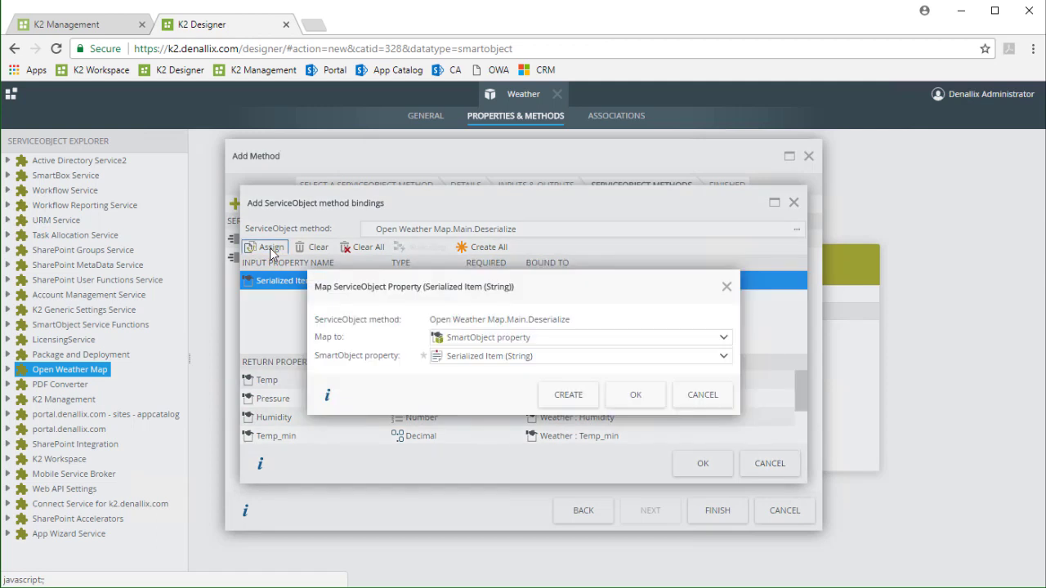
left_click(462, 360)
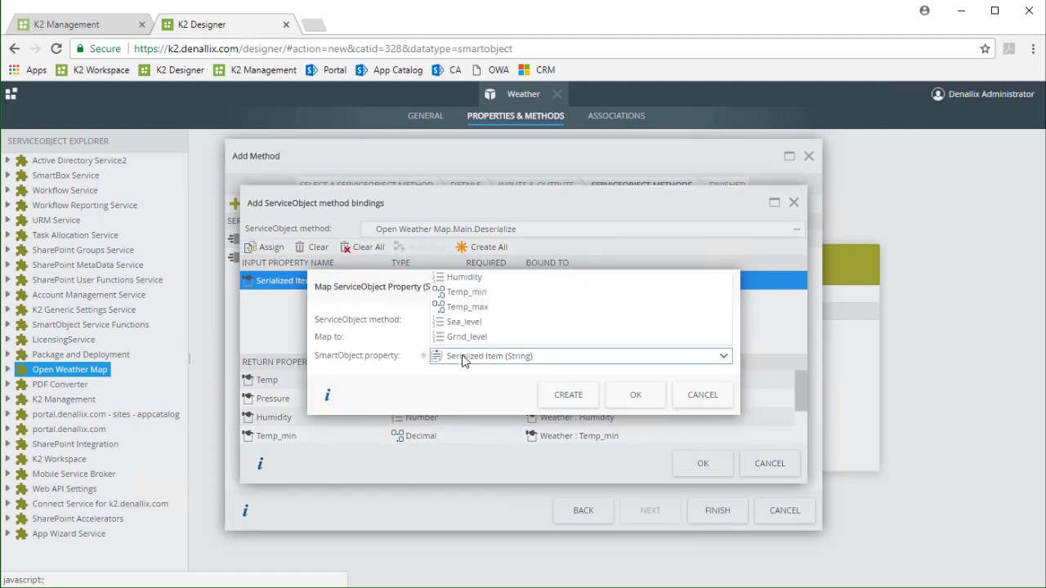
left_click(473, 175)
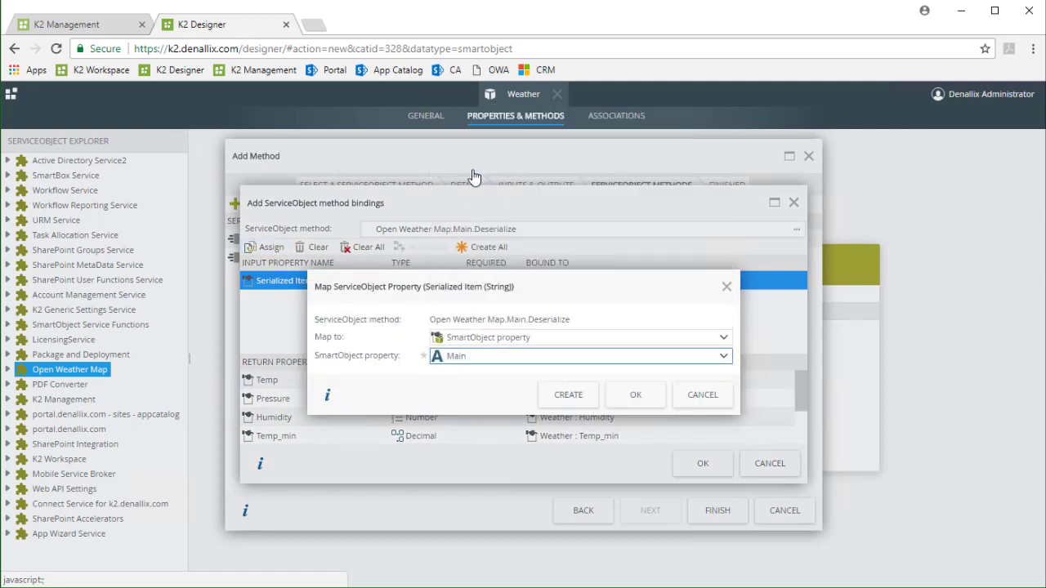
left_click(641, 397)
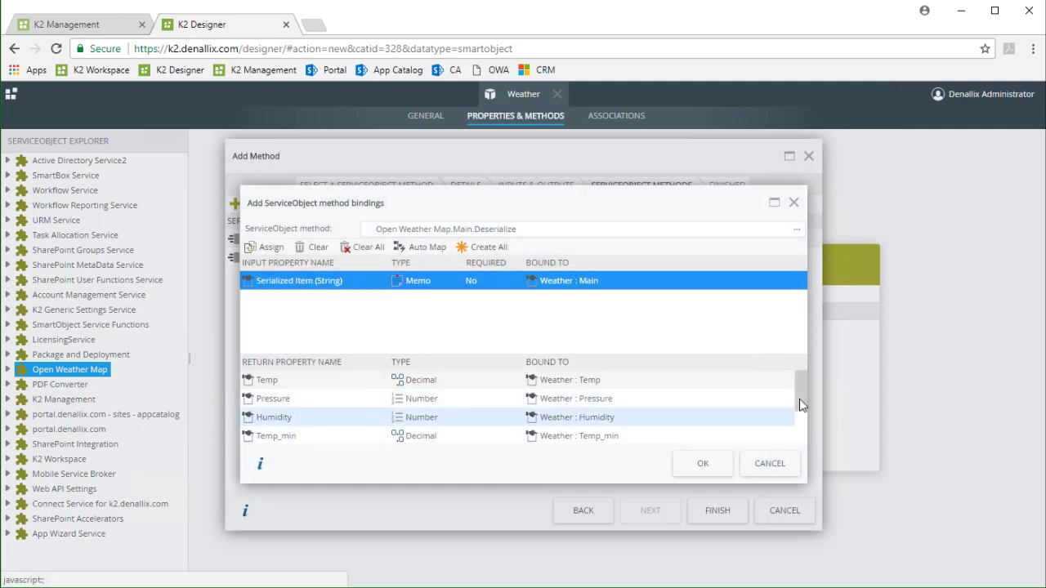
scroll(801, 407, "down", 2)
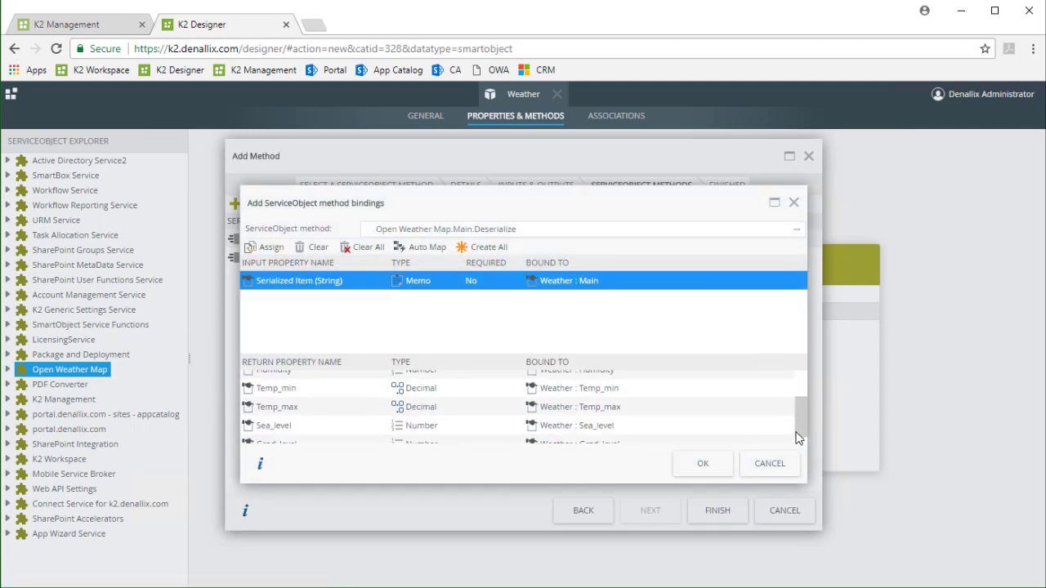
left_click(700, 466)
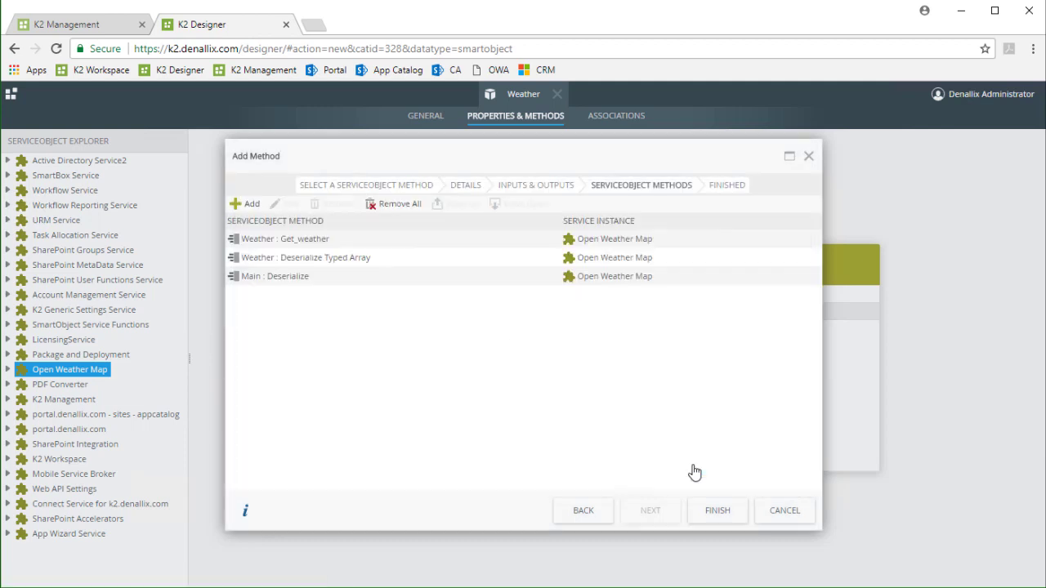
Step: Complete the Get Current Weather method, then finish the Weather SmartObject after checking its property list
left_click(708, 513)
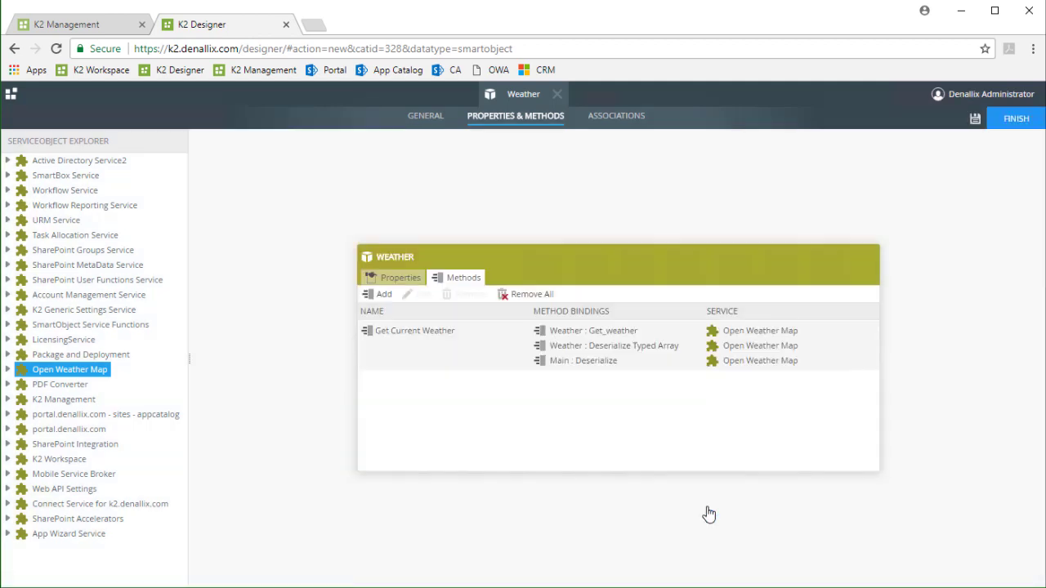
left_click(470, 336)
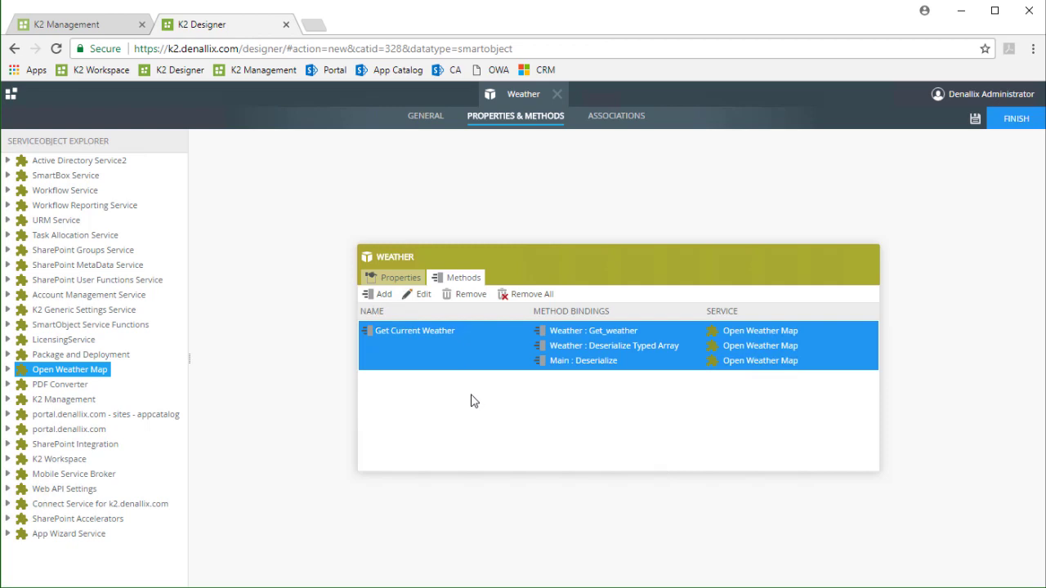
left_click(401, 278)
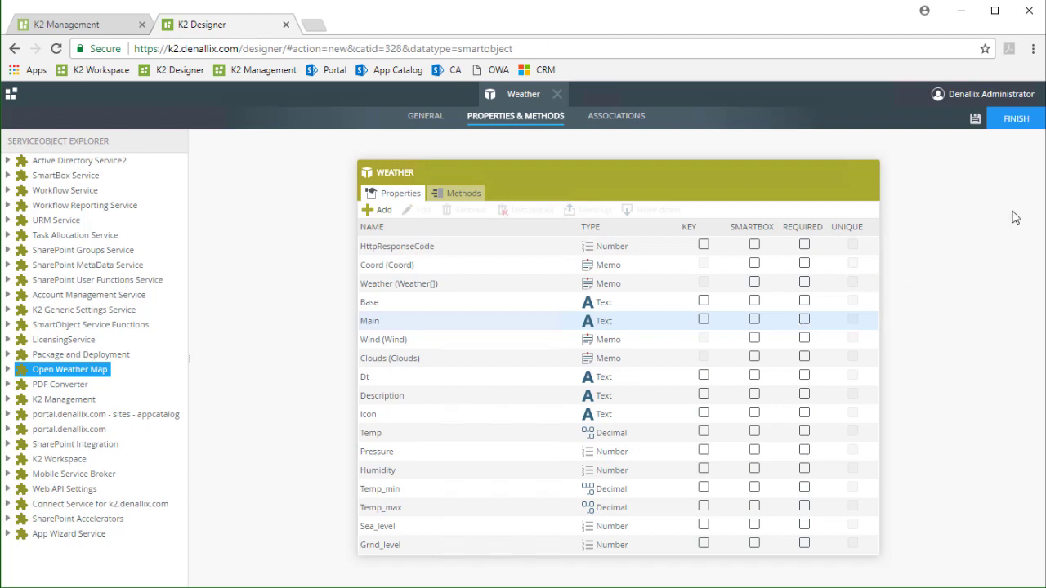
left_click(1005, 132)
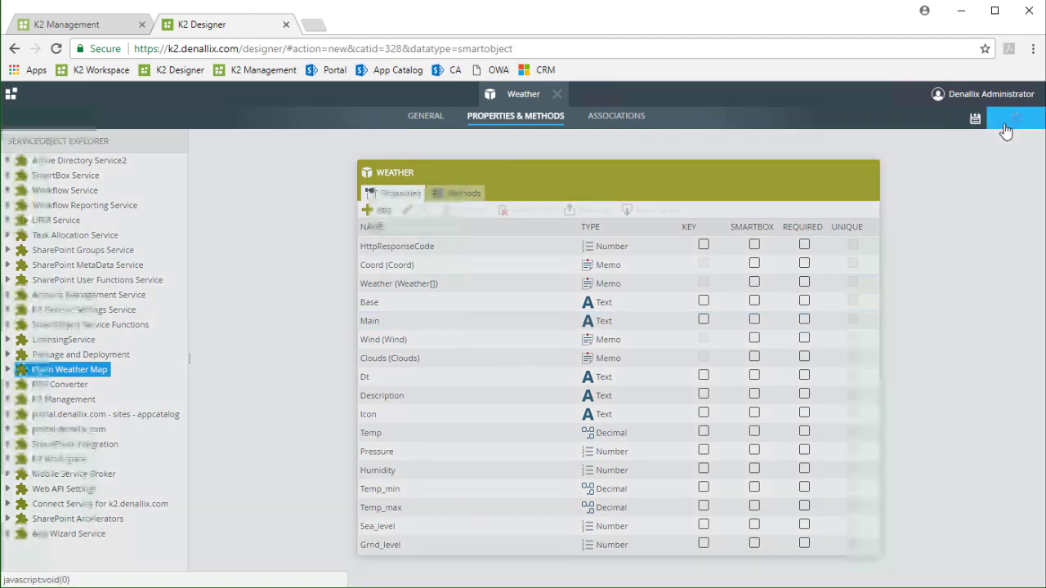